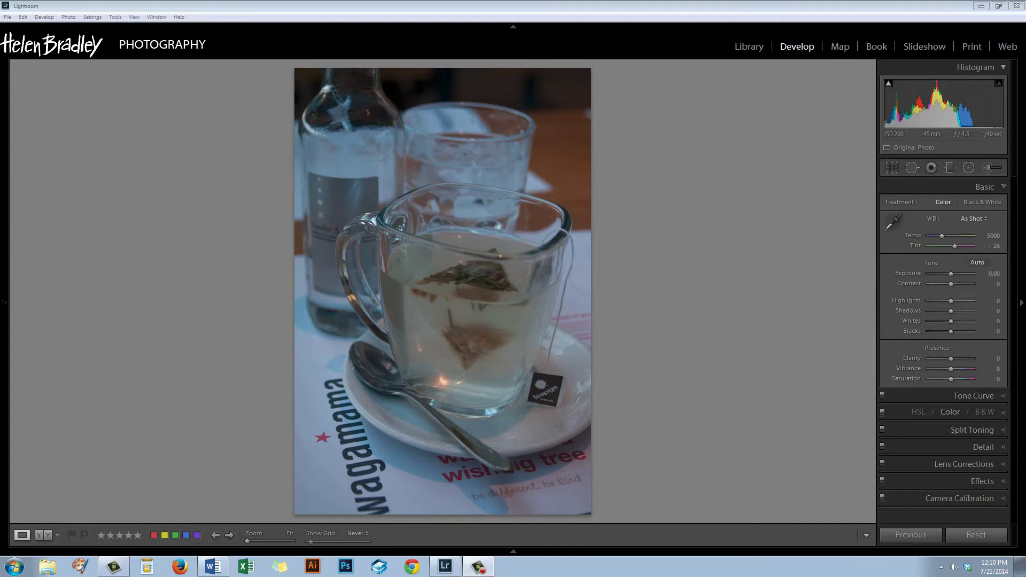
Crop the photo to a 1 x 1 square positioned around the tea glass and saucer
{"action": "left_click", "coordinate": [893, 169]}
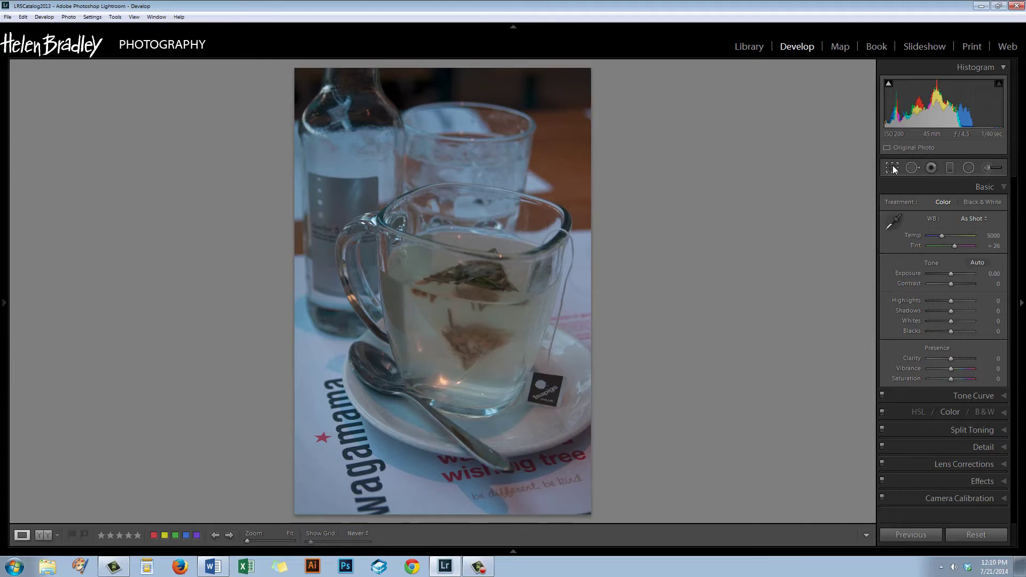
{"action": "left_click", "coordinate": [970, 204]}
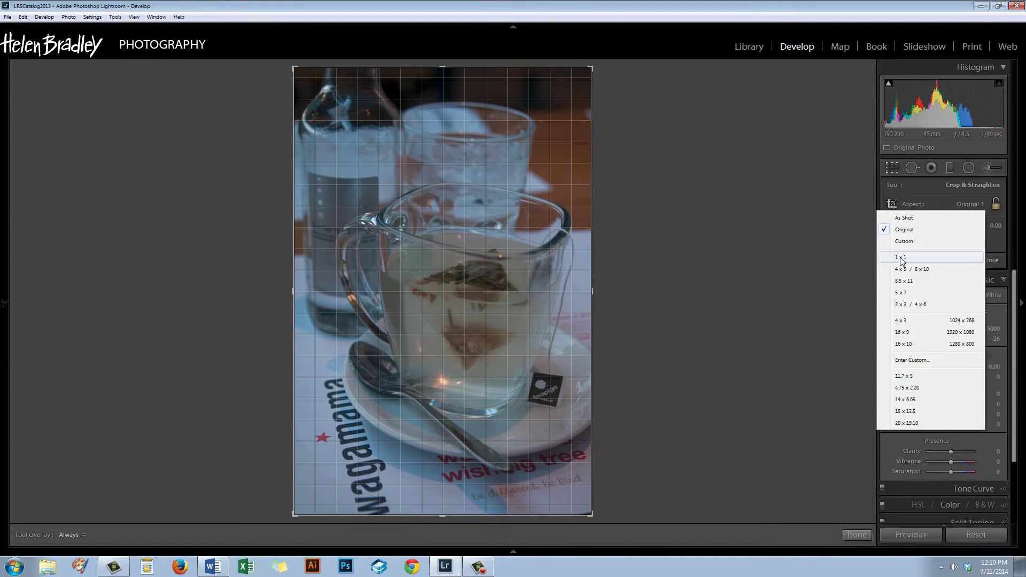
{"action": "left_click", "coordinate": [900, 258]}
{"action": "left_click", "coordinate": [979, 203]}
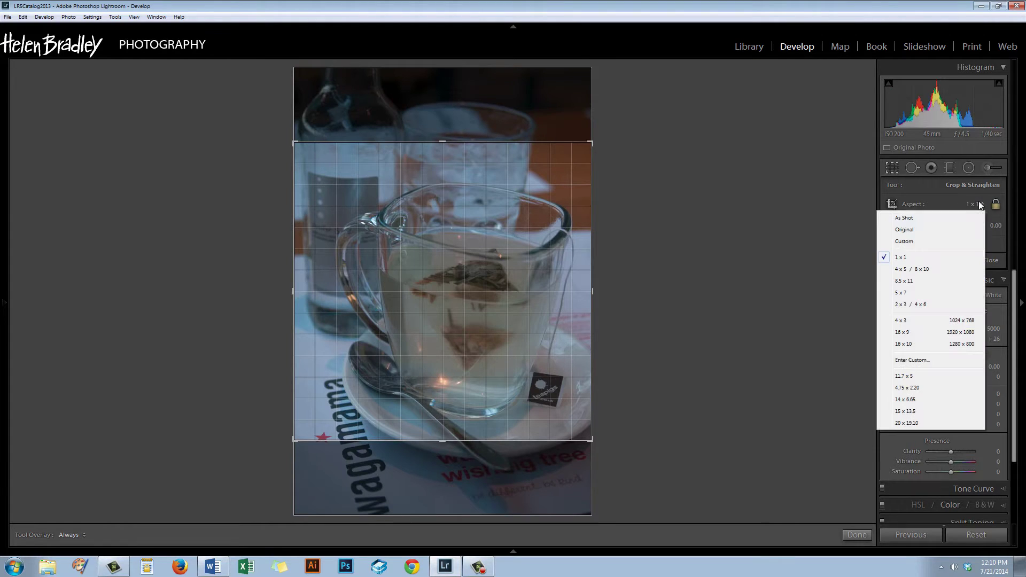
{"action": "left_click", "coordinate": [904, 361]}
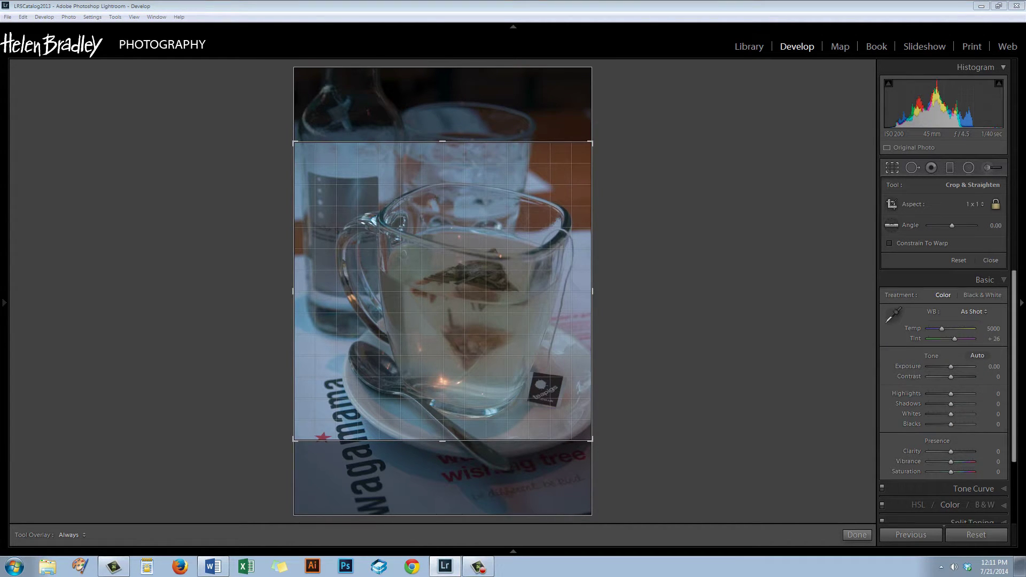
{"action": "left_click_drag", "start_coordinate": [809, 227], "coordinate": [587, 227]}
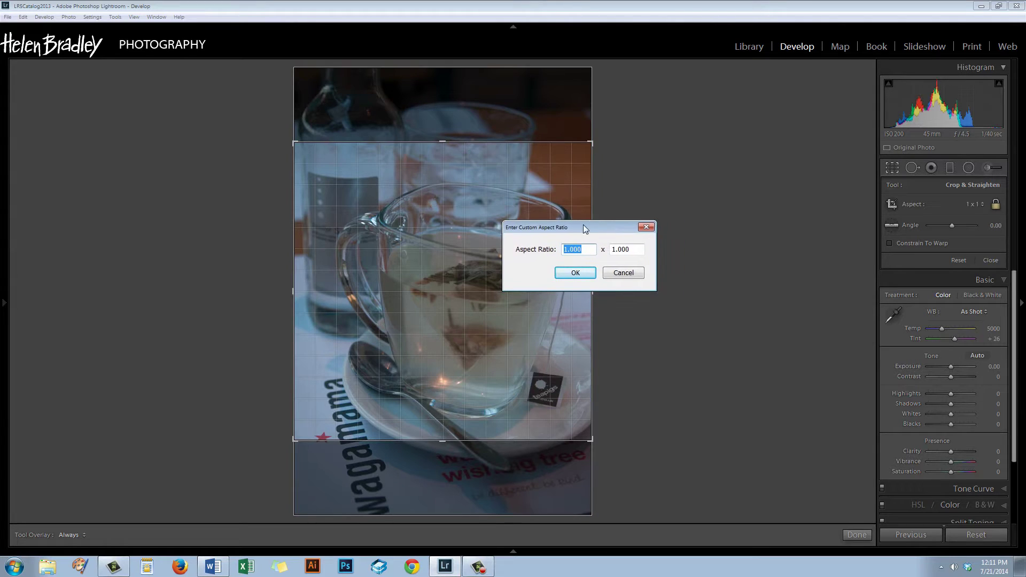
{"action": "left_click", "coordinate": [573, 273]}
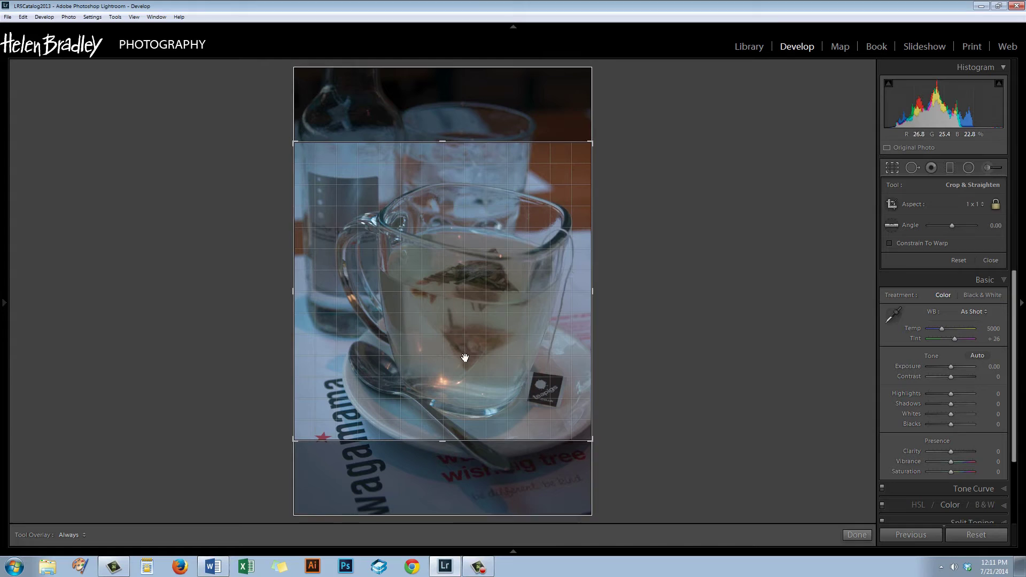
{"action": "left_click_drag", "start_coordinate": [475, 339], "coordinate": [481, 319]}
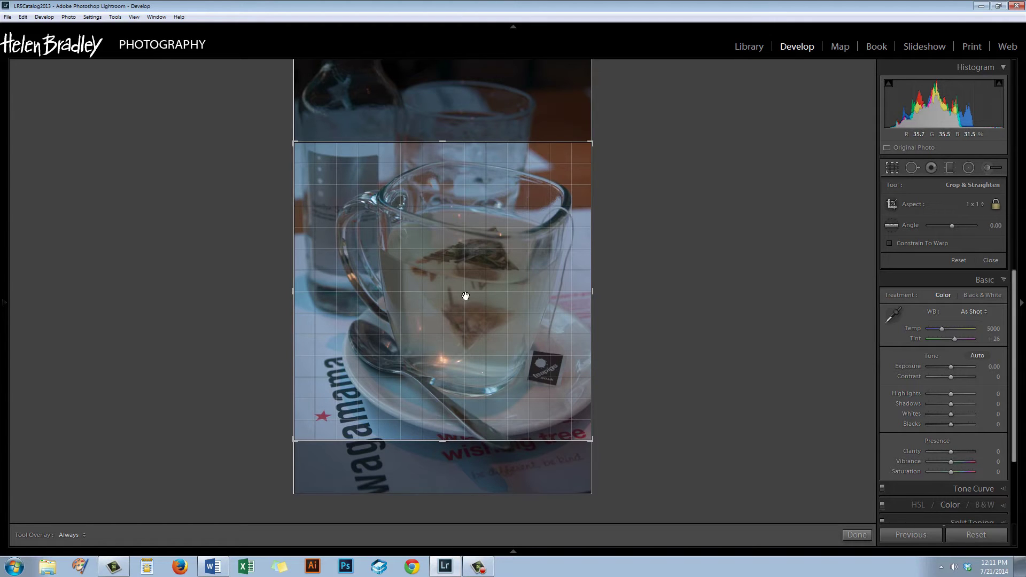
{"action": "left_click", "coordinate": [857, 535]}
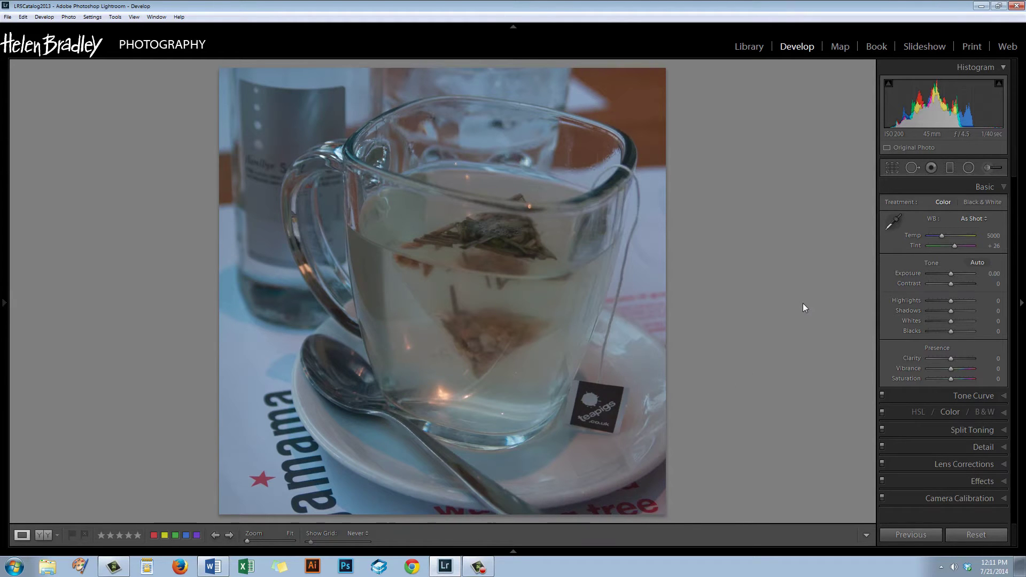
Sample a neutral grey area with the WB eyedropper, then lower Temp to 5929 (Tint +7)
{"action": "left_click", "coordinate": [892, 223]}
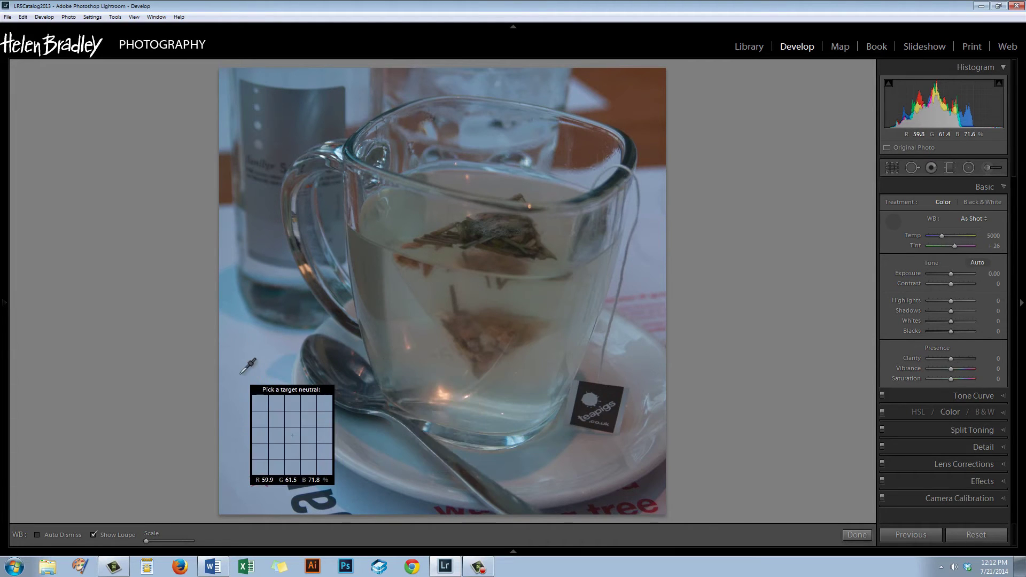
{"action": "left_click", "coordinate": [650, 188]}
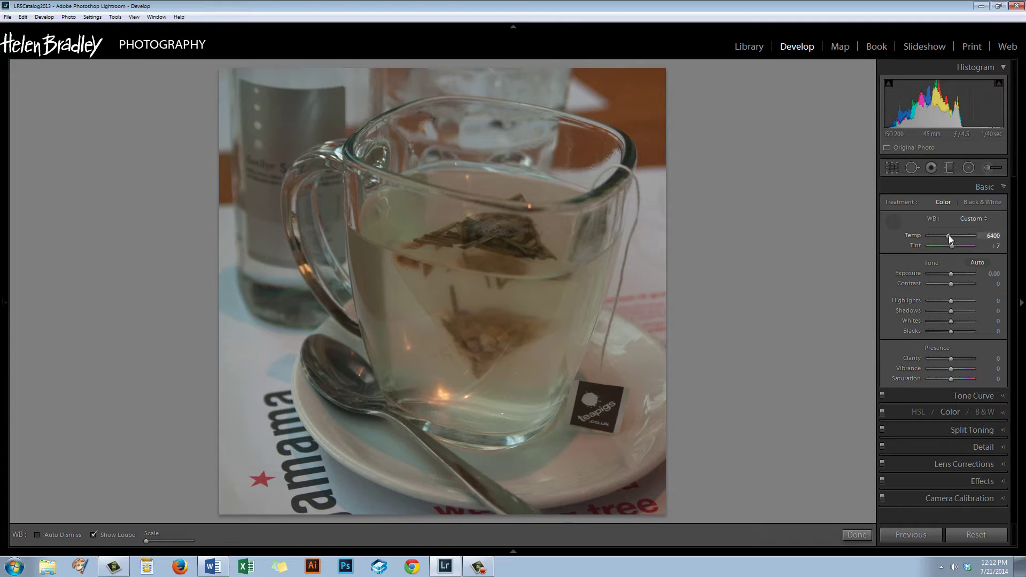
{"action": "left_click_drag", "start_coordinate": [949, 235], "coordinate": [947, 236]}
Raise Exposure to +1.43 and dismiss the white balance eyedropper
{"action": "left_click", "coordinate": [954, 275]}
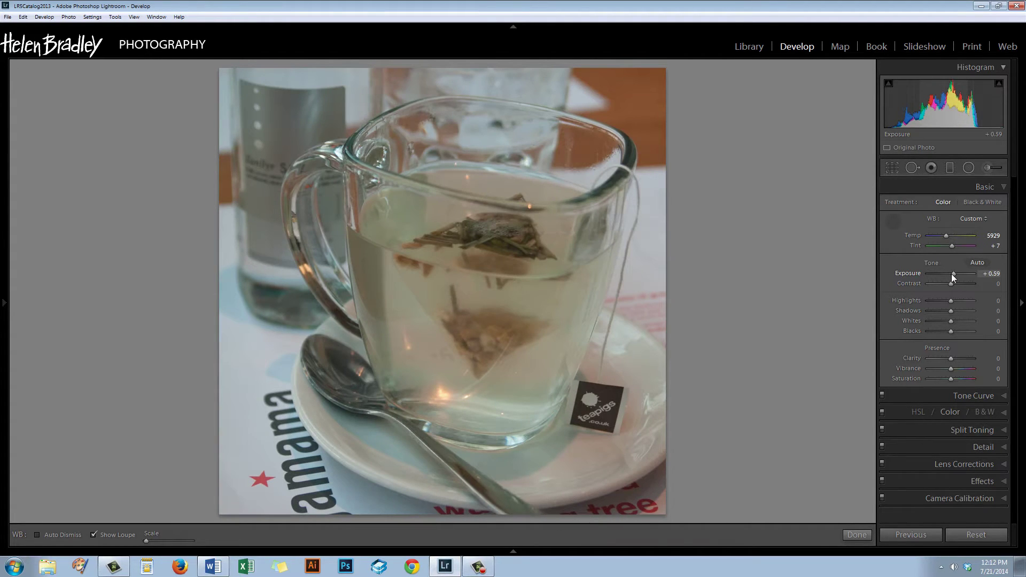
{"action": "left_click_drag", "start_coordinate": [952, 274], "coordinate": [956, 276]}
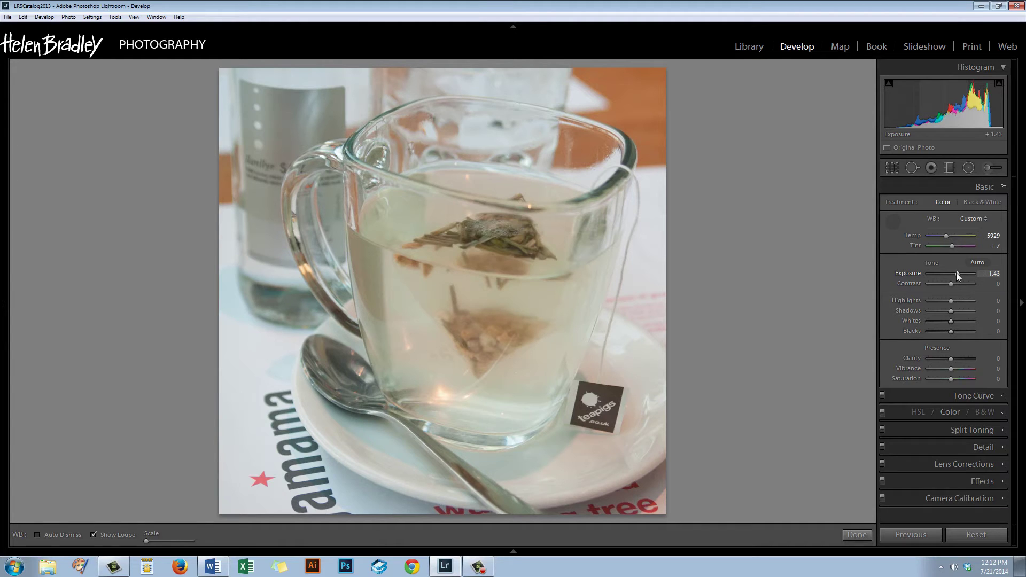
{"action": "key", "text": "Escape"}
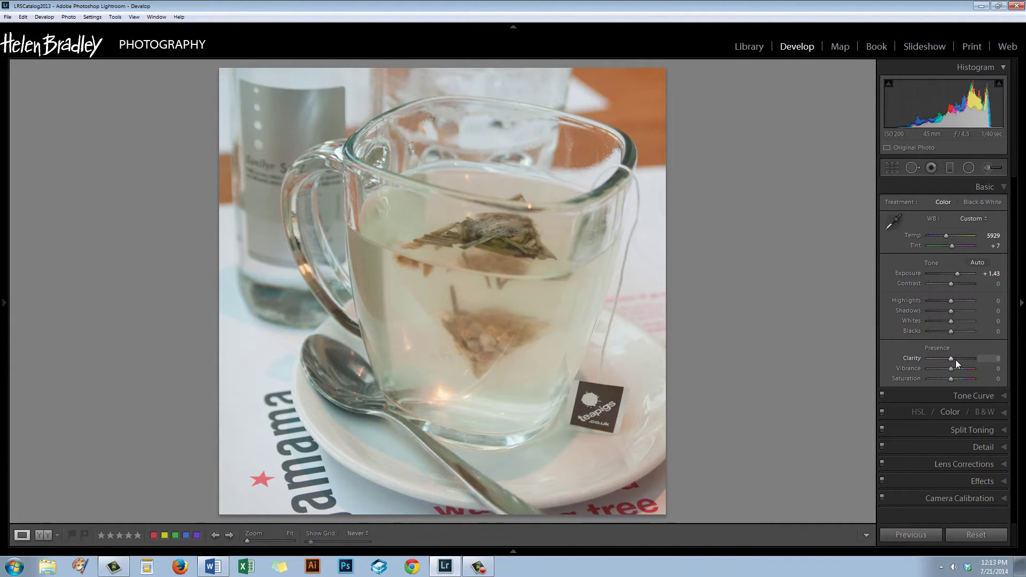
Set Clarity to +43 and Vibrance to +33 in the Presence section
{"action": "left_click_drag", "start_coordinate": [951, 359], "coordinate": [961, 360]}
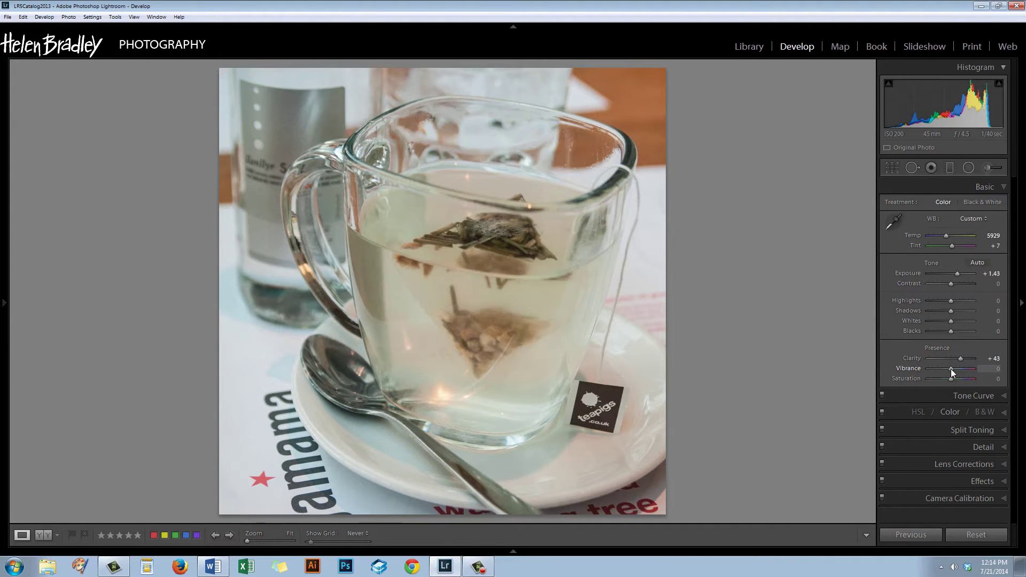
{"action": "left_click_drag", "start_coordinate": [951, 369], "coordinate": [959, 367]}
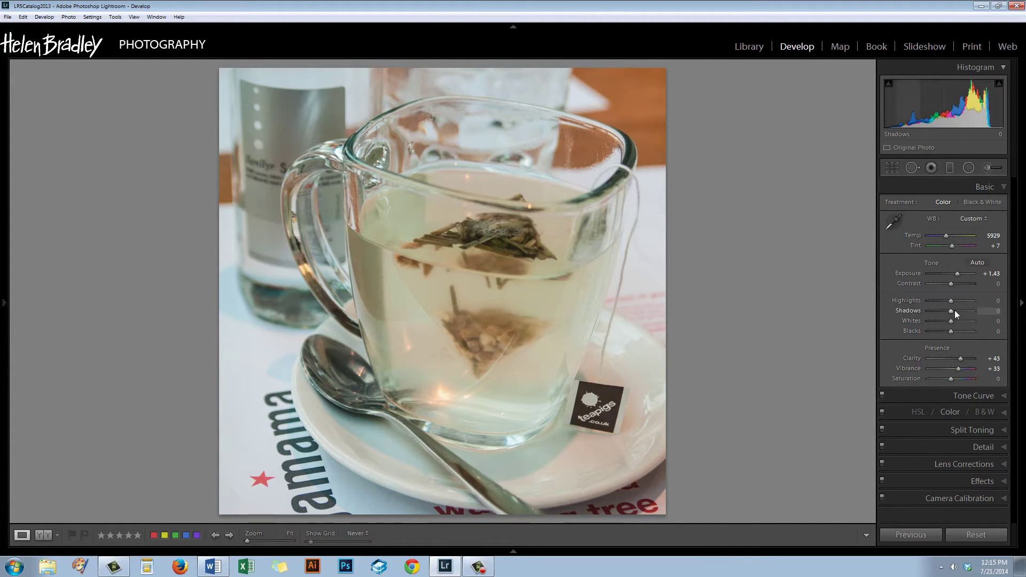
Raise Highlights to +50 and lift Shadows to +38
{"action": "left_click_drag", "start_coordinate": [951, 301], "coordinate": [958, 305]}
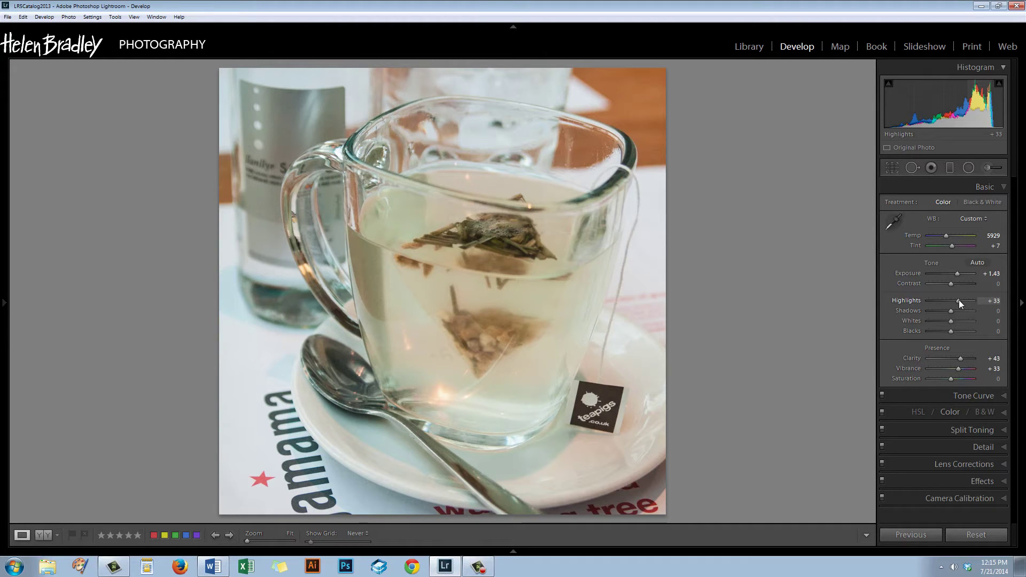
{"action": "left_click_drag", "start_coordinate": [959, 300], "coordinate": [964, 300]}
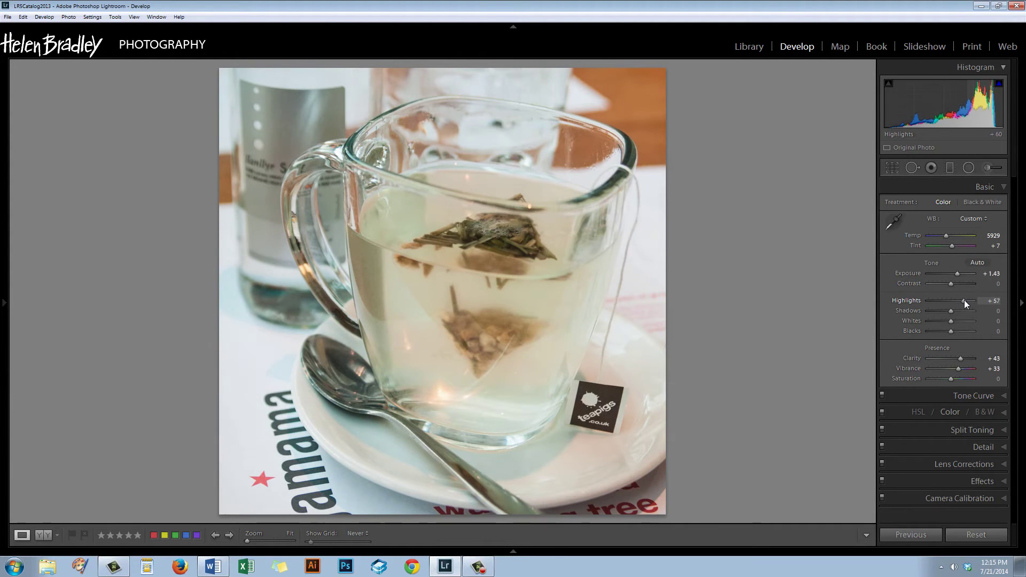
{"action": "left_click_drag", "start_coordinate": [965, 300], "coordinate": [964, 299]}
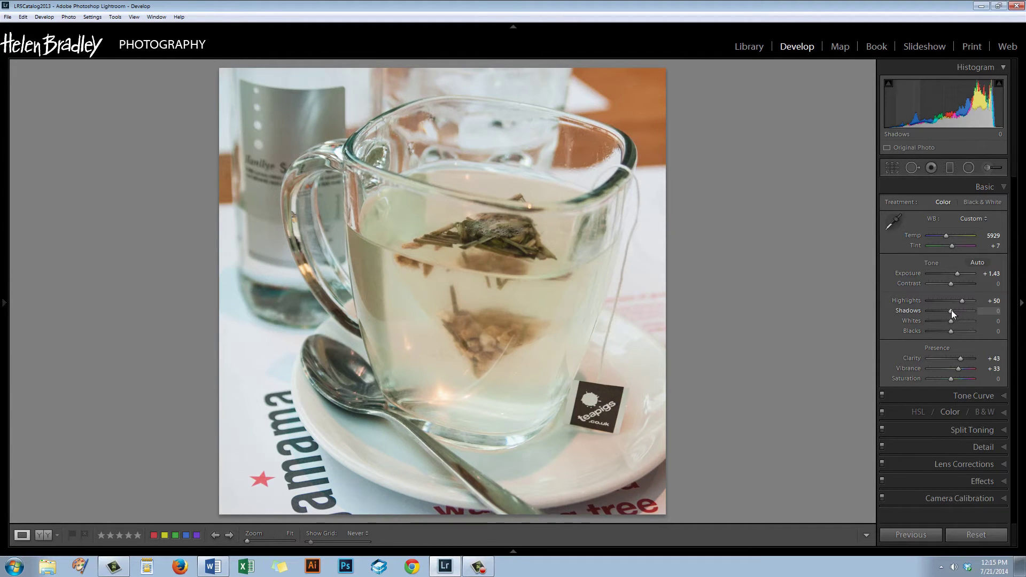
{"action": "left_click_drag", "start_coordinate": [952, 311], "coordinate": [960, 313]}
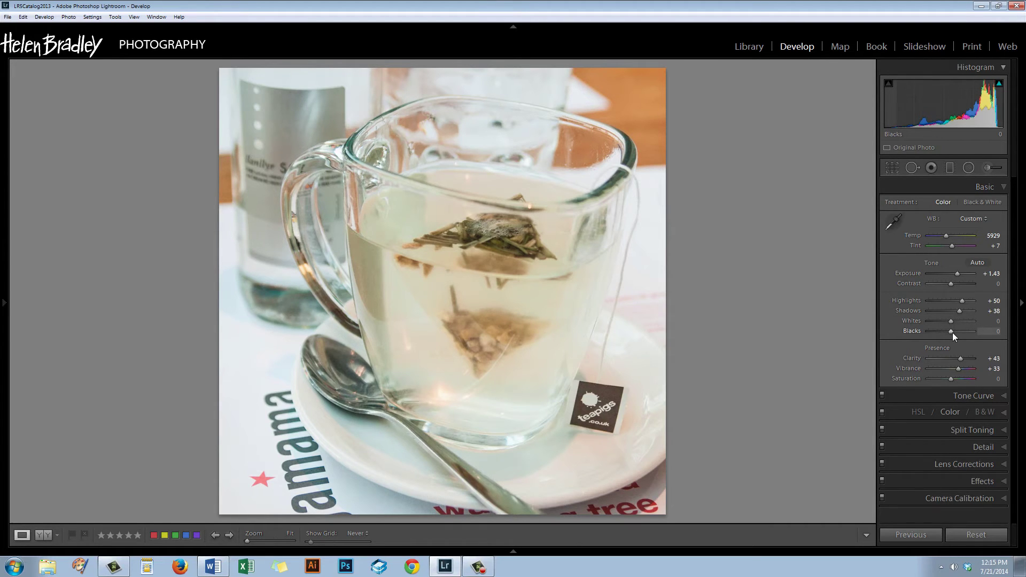
Alt-drag Blacks down to -69 and Whites to -10 while watching the clipping previews
{"action": "key", "text": "alt"}
{"action": "left_click_drag", "start_coordinate": [952, 332], "coordinate": [937, 333]}
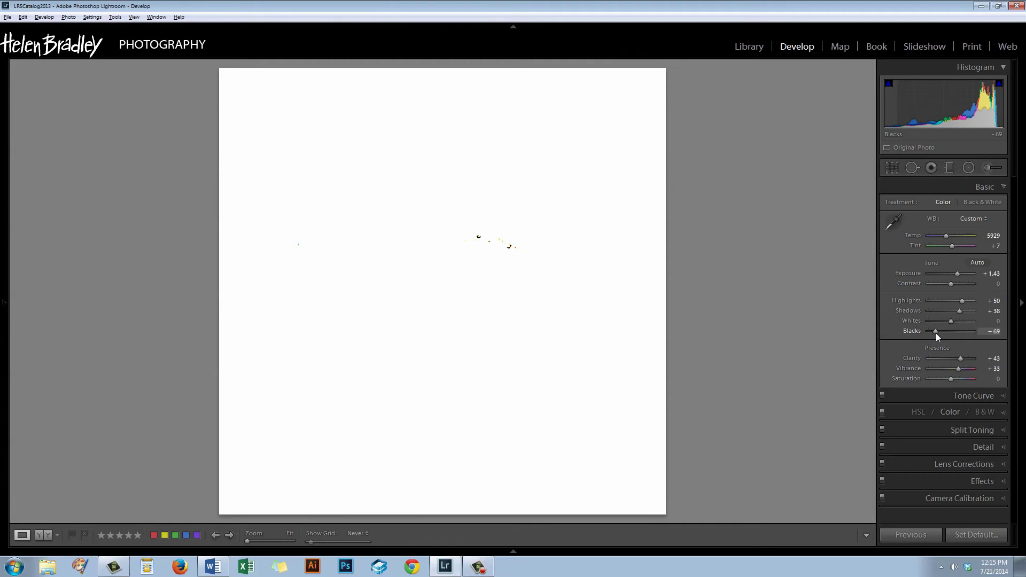
{"action": "left_click_drag", "start_coordinate": [935, 333], "coordinate": [936, 332]}
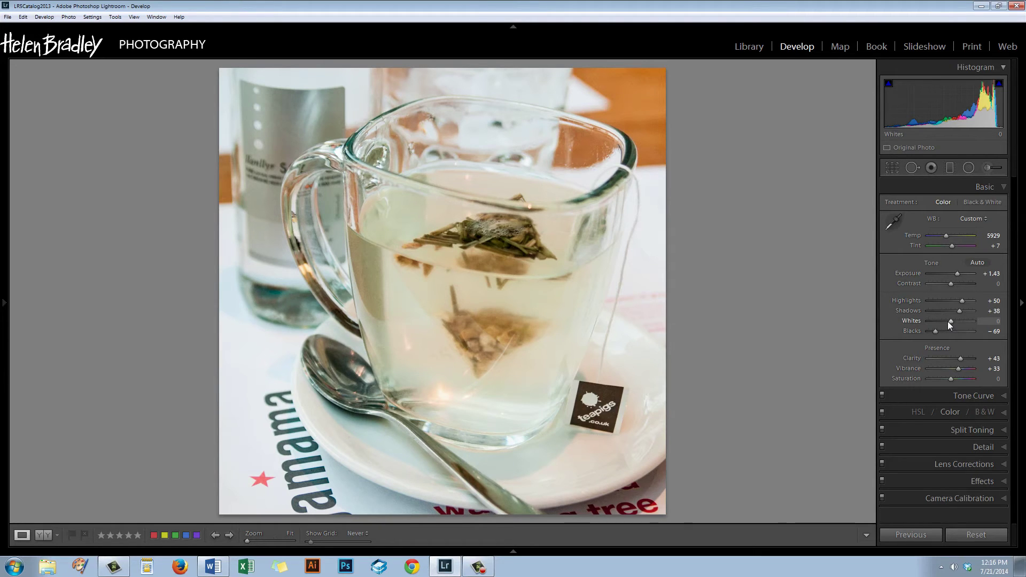
{"action": "key", "text": "alt"}
{"action": "mouse_move", "coordinate": [953, 322]}
{"action": "left_mouse_down"}
{"action": "mouse_move", "coordinate": [964, 323]}
{"action": "mouse_move", "coordinate": [951, 323]}
{"action": "left_mouse_up"}
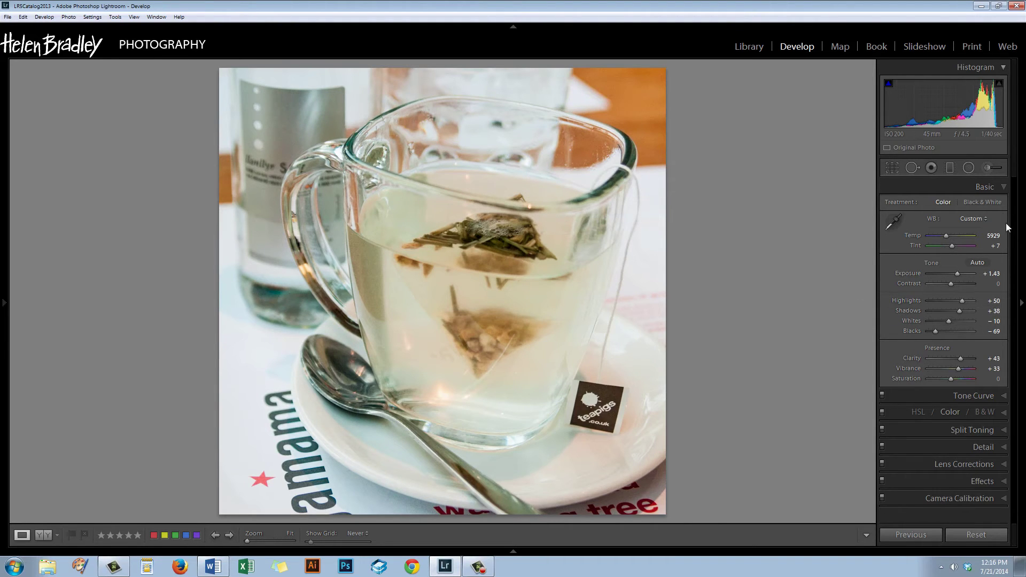
Collapse the Basic panel, expand Detail, and set sharpening Radius to 1.9
{"action": "left_click", "coordinate": [1004, 187]}
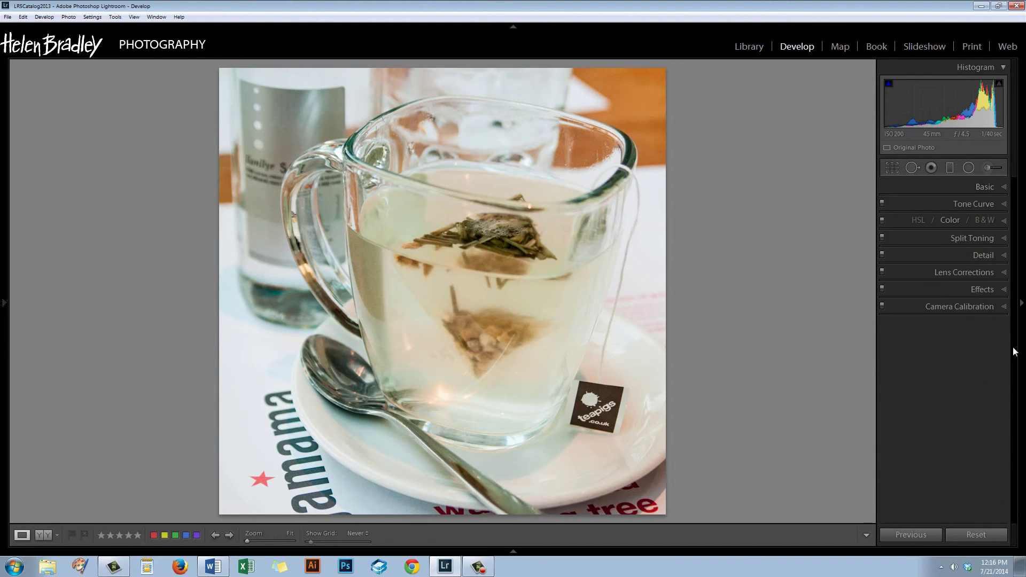
{"action": "left_click", "coordinate": [1003, 255]}
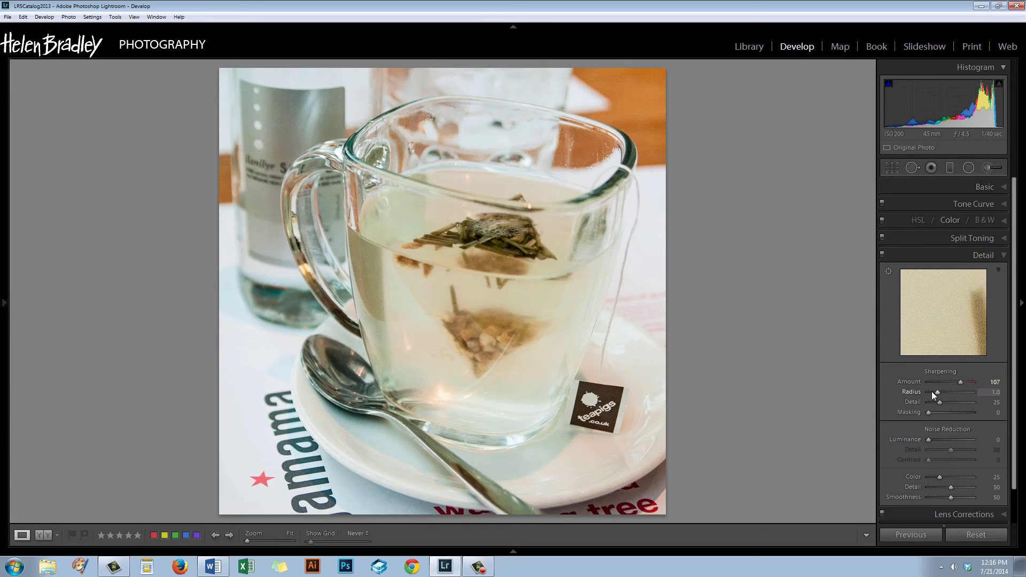
{"action": "mouse_move", "coordinate": [940, 392]}
{"action": "left_mouse_down", "text": "alt"}
{"action": "mouse_move", "coordinate": [981, 394]}
{"action": "mouse_move", "coordinate": [952, 394]}
{"action": "left_mouse_up", "text": "alt"}
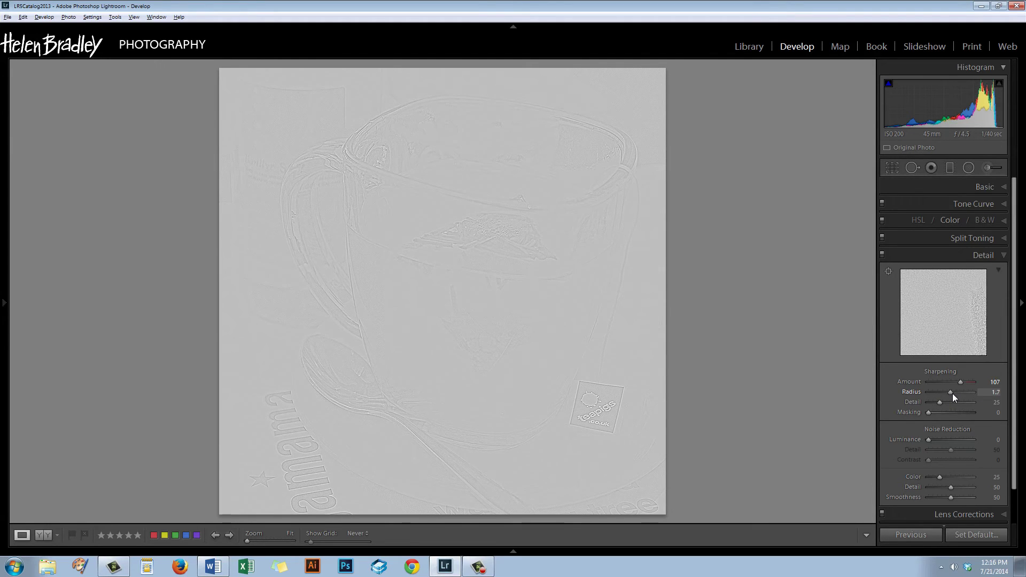
{"action": "left_click_drag", "start_coordinate": [954, 394], "coordinate": [956, 394], "text": "alt"}
{"action": "left_click_drag", "start_coordinate": [956, 394], "coordinate": [945, 403], "text": "alt"}
Set sharpening Detail to 35 and Masking to 65 using the Alt mask preview
{"action": "left_click_drag", "start_coordinate": [944, 403], "coordinate": [945, 403], "text": "alt"}
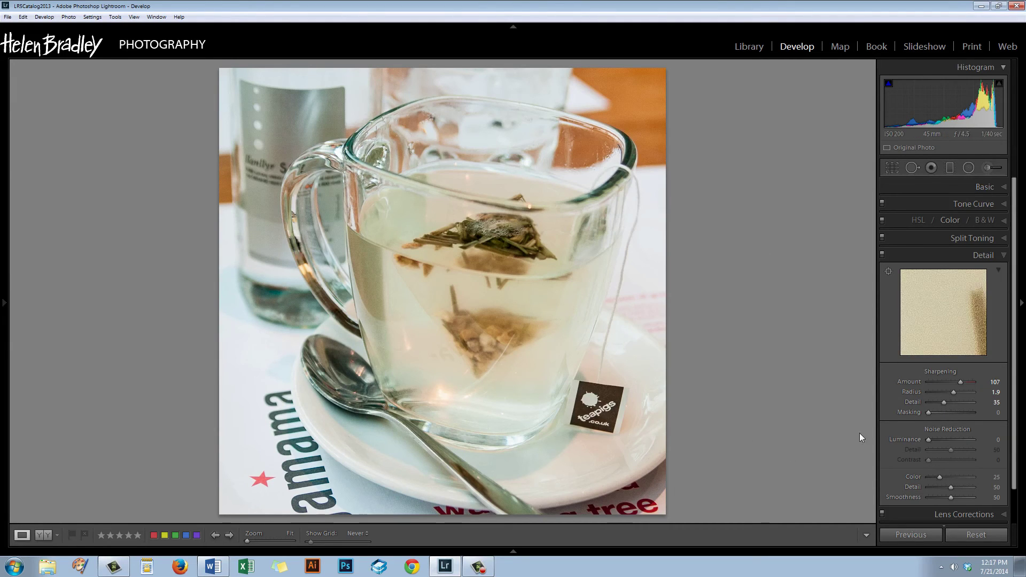
{"action": "key", "text": "alt"}
{"action": "left_click_drag", "start_coordinate": [928, 415], "coordinate": [957, 417], "text": "alt"}
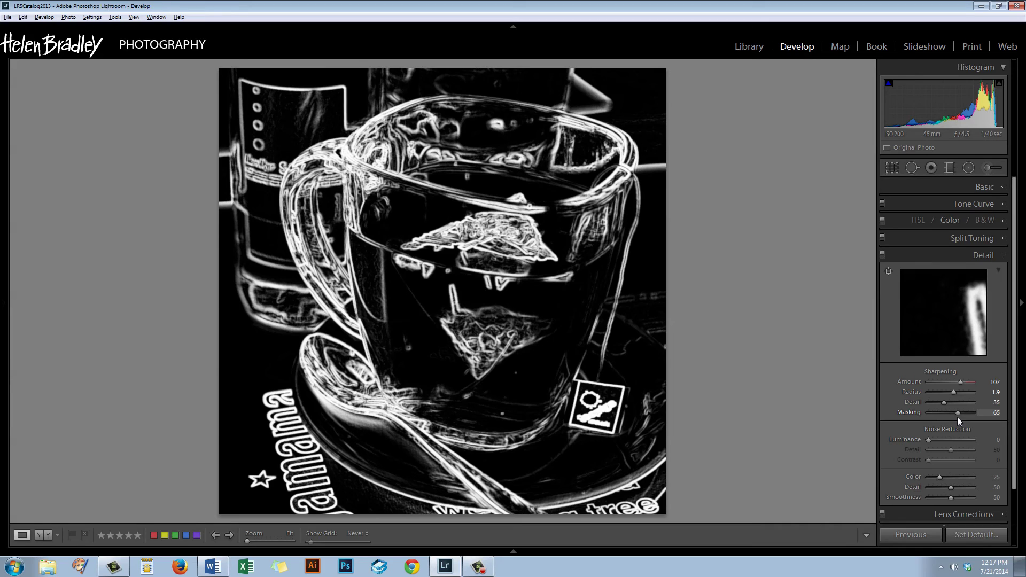
{"action": "left_click_drag", "start_coordinate": [957, 417], "coordinate": [958, 417], "text": "alt"}
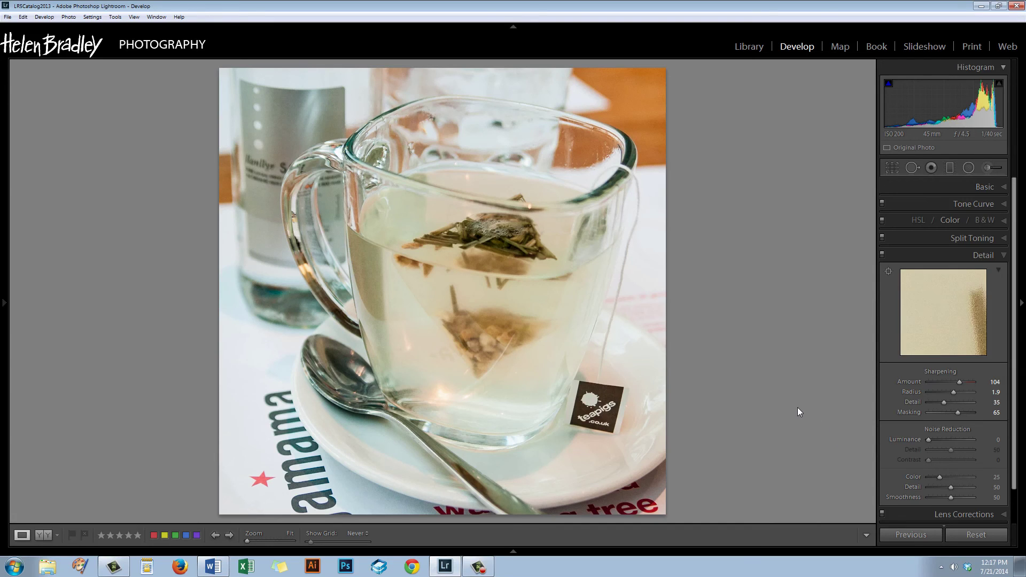
{"action": "key", "text": "backslash"}
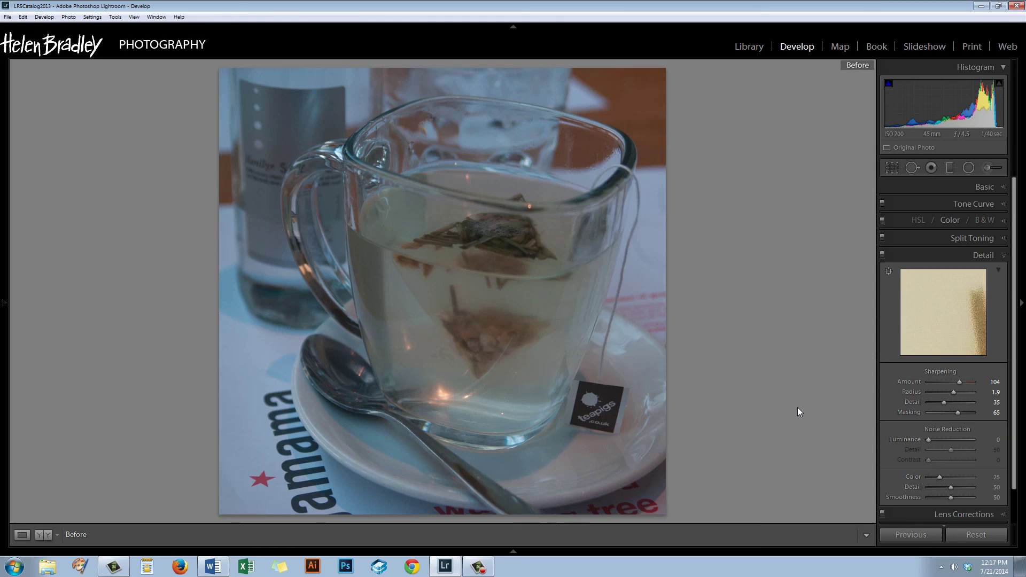
{"action": "key", "text": "backslash"}
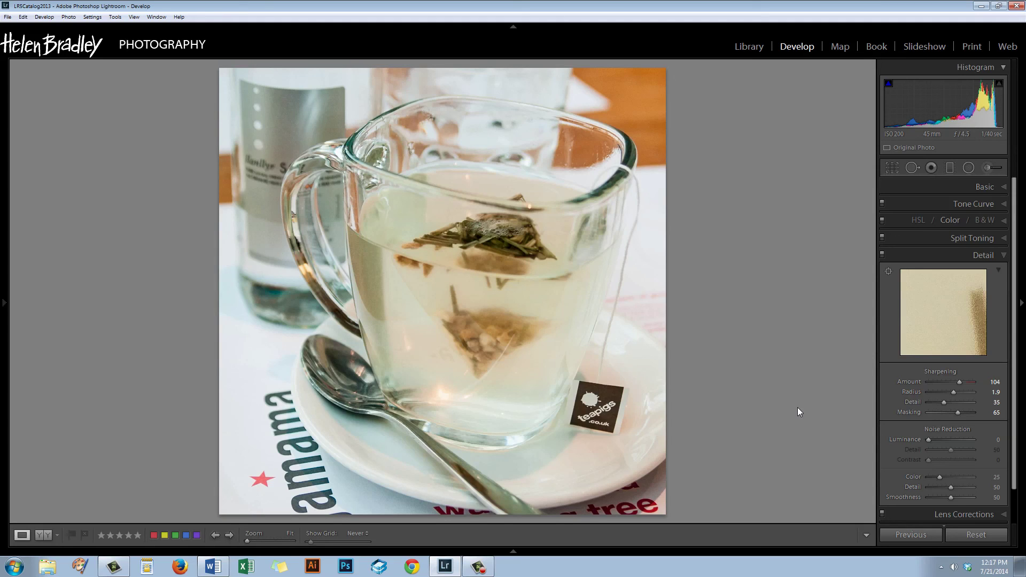